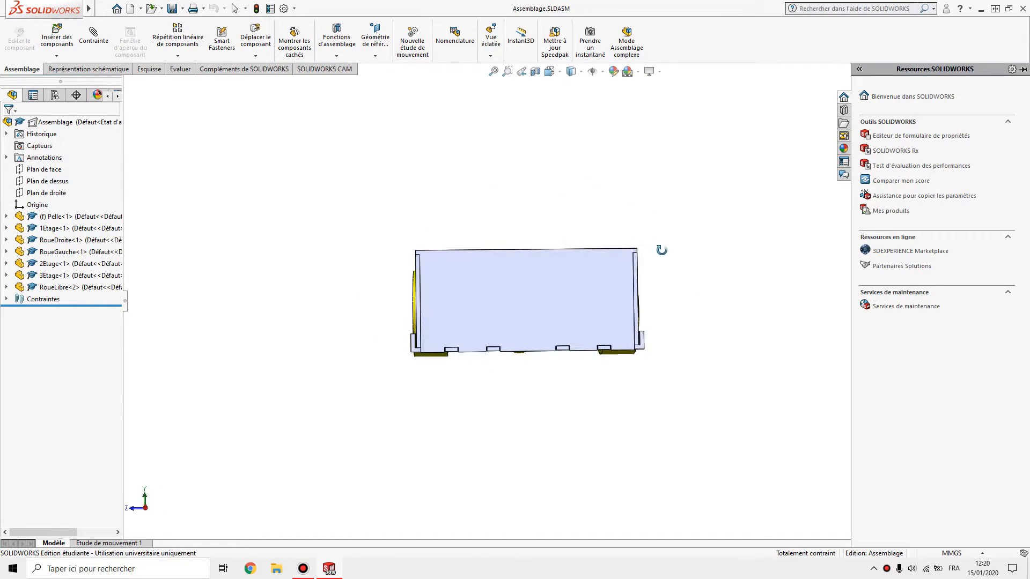
{"action": "left_click", "coordinate": [657, 234]}
{"action": "middle_click_drag", "start_coordinate": [417, 275], "coordinate": [360, 101]}
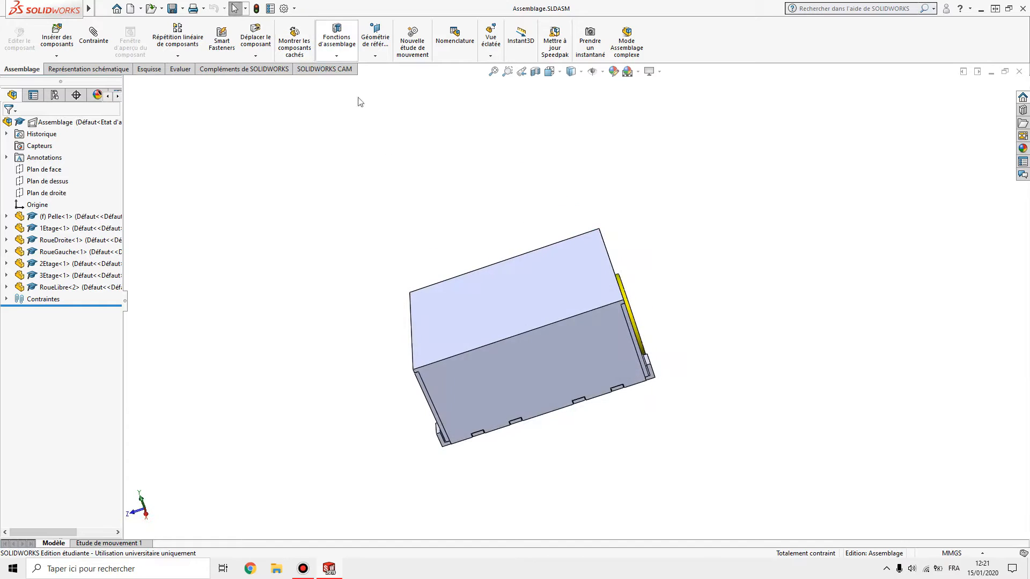
{"action": "middle_click_drag", "start_coordinate": [351, 389], "coordinate": [163, 340]}
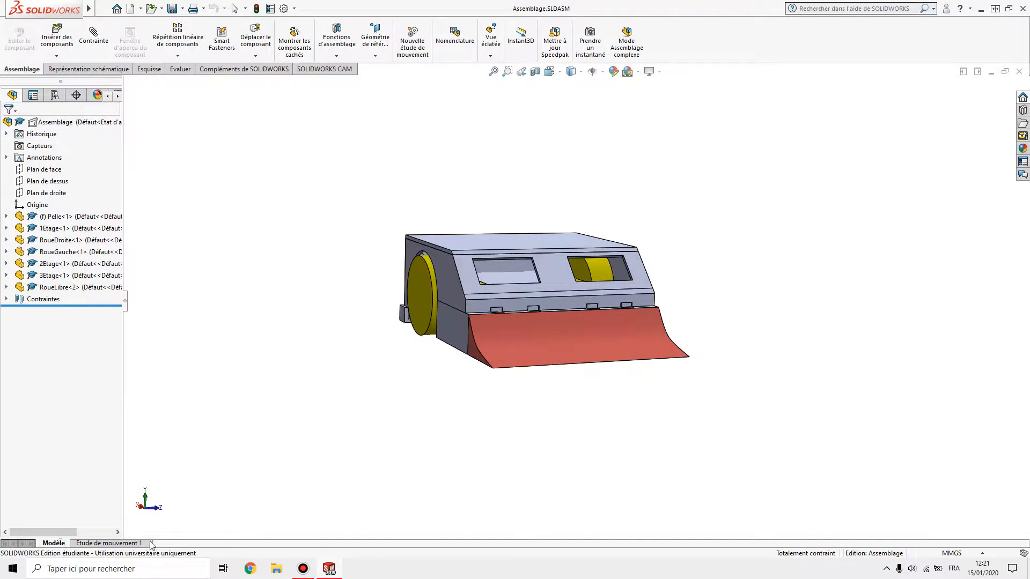
{"action": "left_click", "coordinate": [120, 543]}
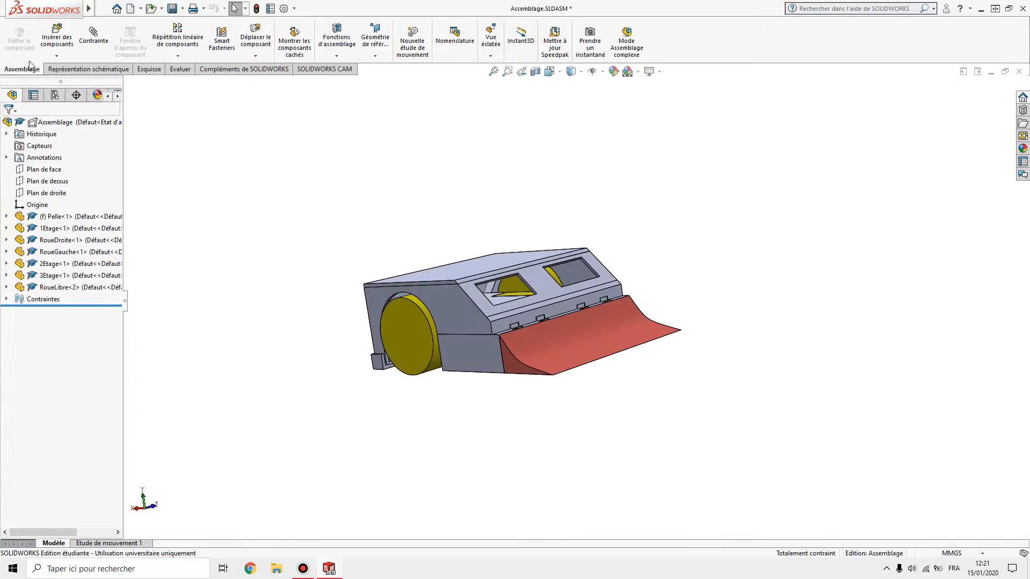
Start an exploded view and add a step moving the 3Etage cover about 104 mm upward along Y.
{"action": "left_click", "coordinate": [498, 47]}
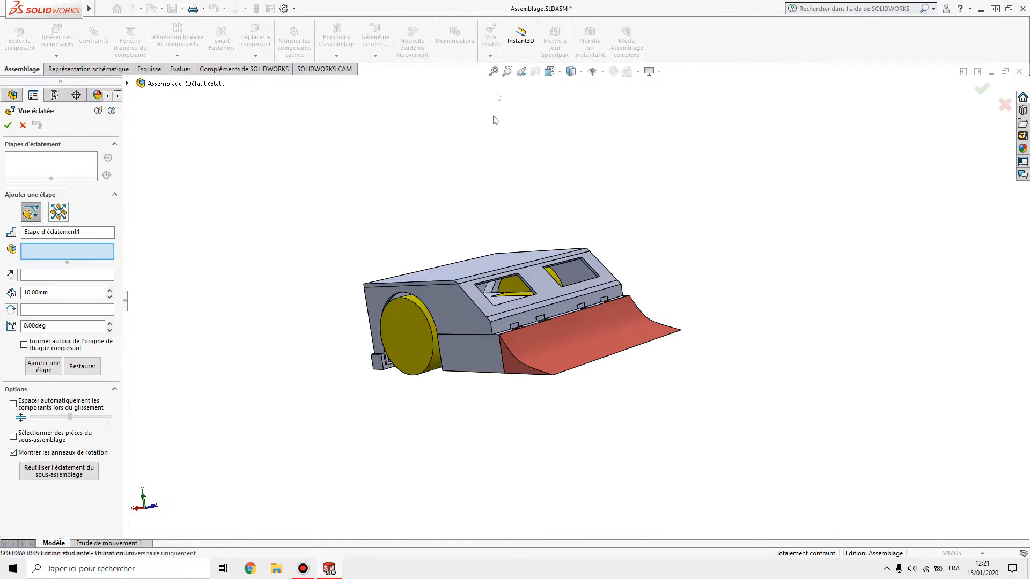
{"action": "middle_click_drag", "start_coordinate": [754, 328], "coordinate": [595, 339]}
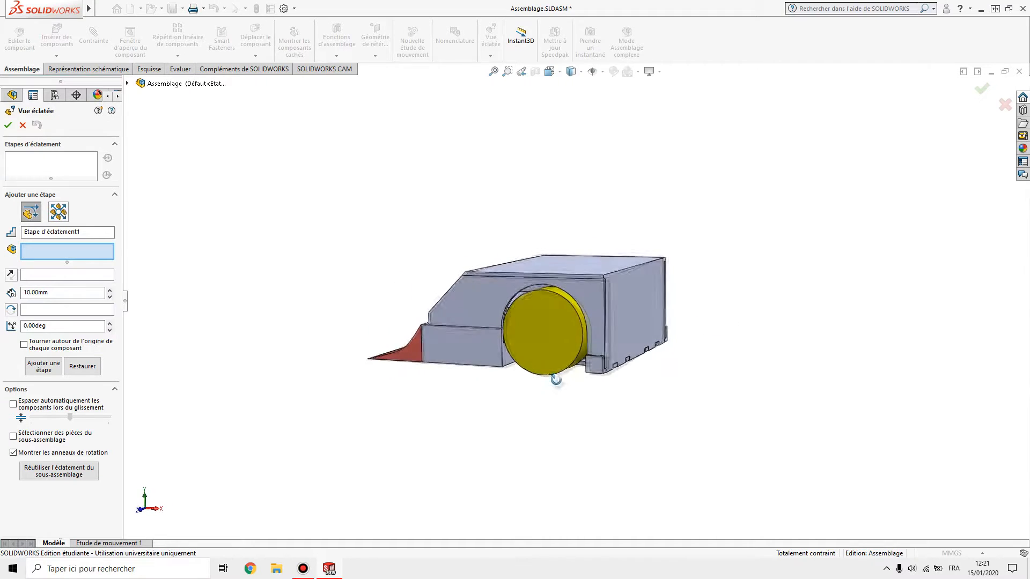
{"action": "middle_click_drag", "start_coordinate": [559, 396], "coordinate": [539, 383]}
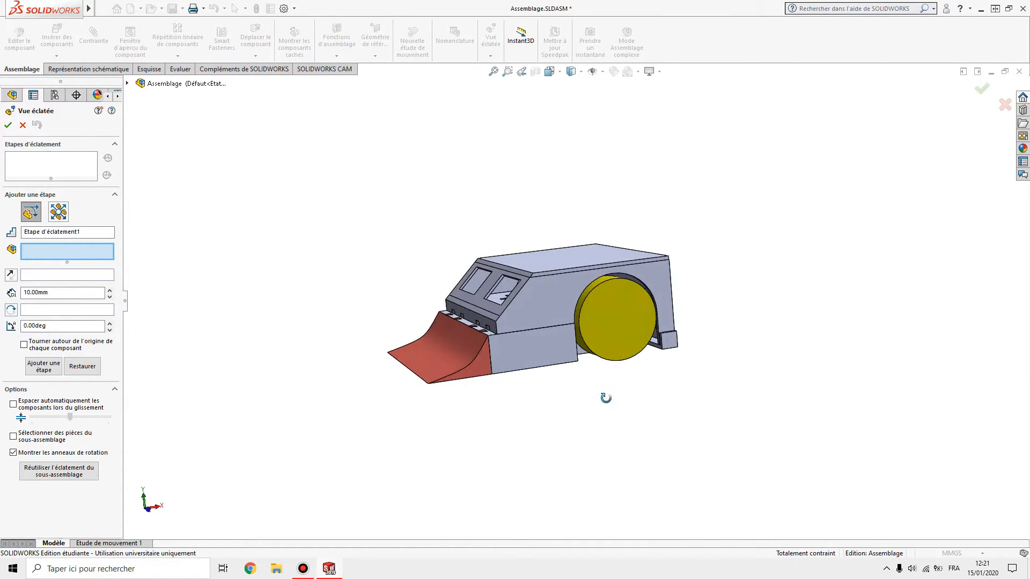
{"action": "middle_click_drag", "start_coordinate": [604, 377], "coordinate": [433, 427]}
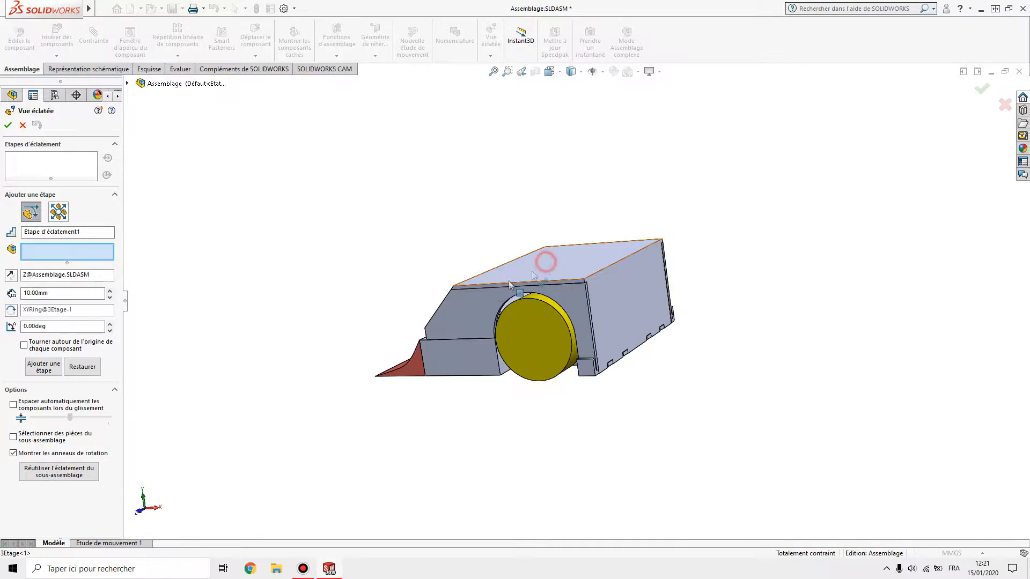
{"action": "left_click", "coordinate": [551, 273]}
{"action": "left_click_drag", "start_coordinate": [561, 268], "coordinate": [560, 89]}
{"action": "middle_click_drag", "start_coordinate": [373, 274], "coordinate": [410, 265]}
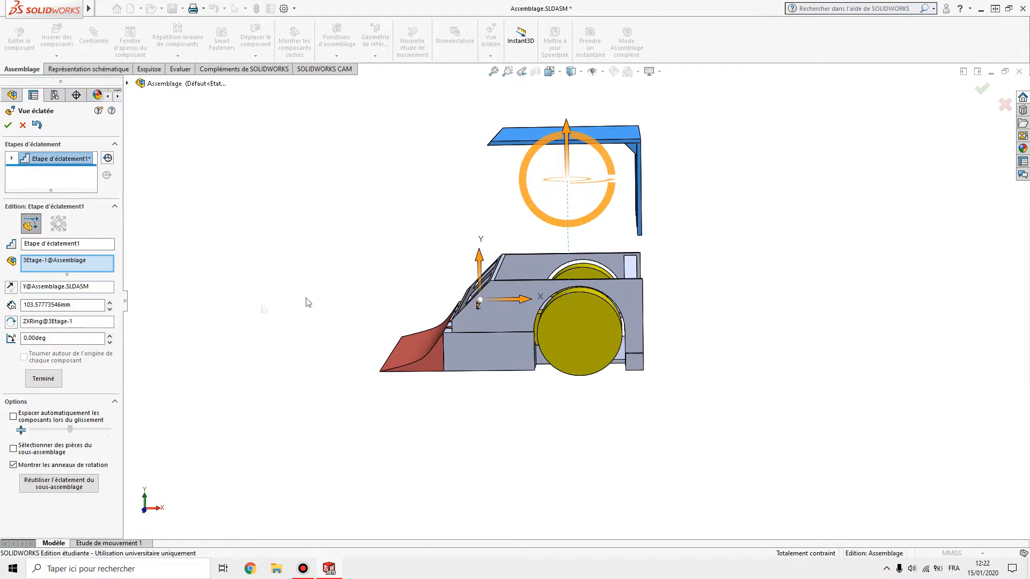
{"action": "left_click", "coordinate": [36, 380]}
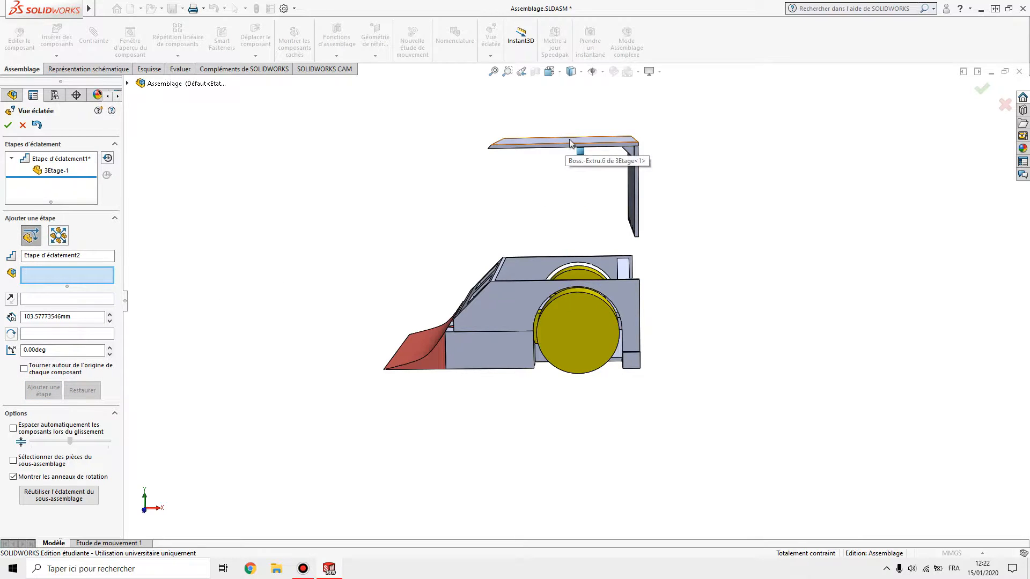
Add an explode step moving the raised 3Etage cover about 180 mm along X, away from the body.
{"action": "left_click", "coordinate": [565, 143]}
{"action": "left_click_drag", "start_coordinate": [614, 188], "coordinate": [686, 180]}
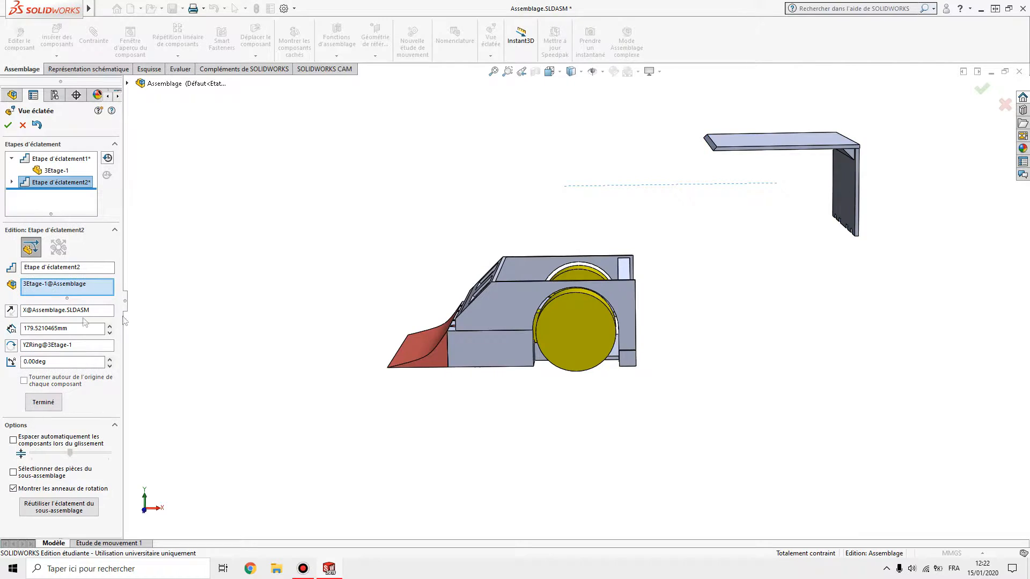
{"action": "left_click", "coordinate": [35, 404]}
Explode the 2Etage body about 90 mm upward along Y.
{"action": "middle_click_drag", "start_coordinate": [361, 291], "coordinate": [354, 340]}
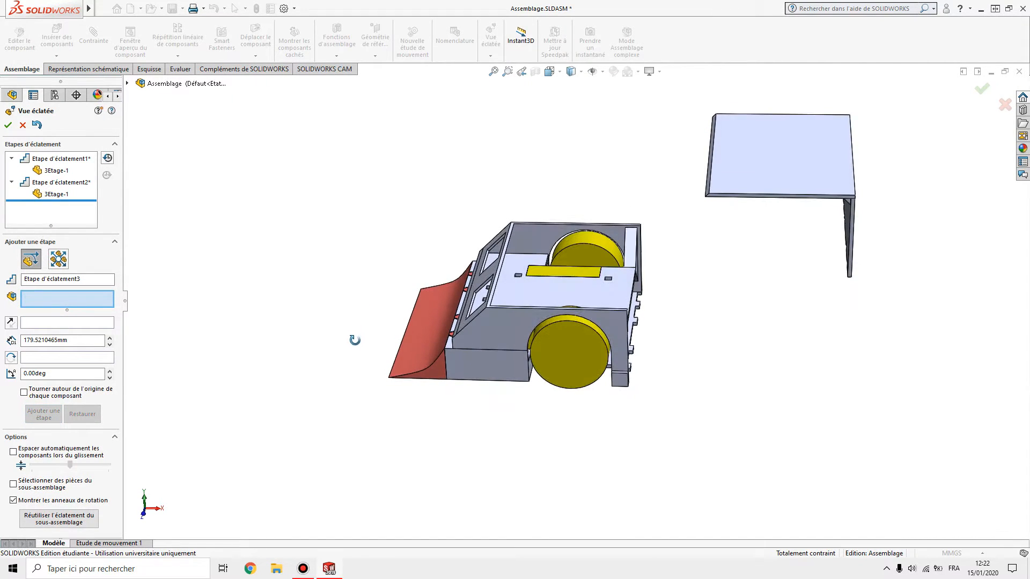
{"action": "left_click", "coordinate": [505, 319]}
{"action": "left_click_drag", "start_coordinate": [549, 256], "coordinate": [556, 127]}
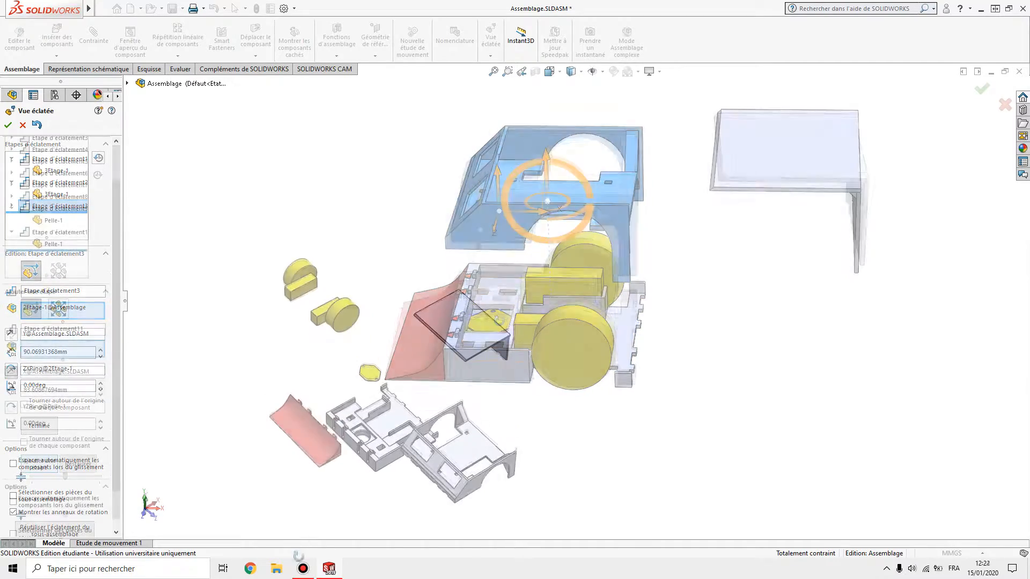
Check the layout of the exploded parts and accept the exploded view.
{"action": "scroll", "coordinate": [403, 411], "scroll_direction": "up", "scroll_amount": 3}
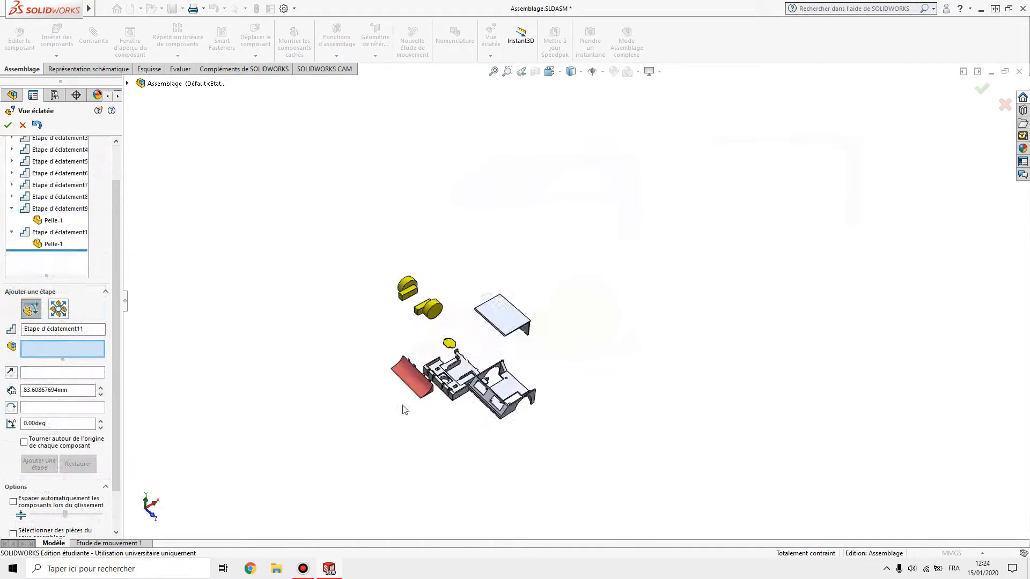
{"action": "scroll", "coordinate": [404, 411], "scroll_direction": "down", "scroll_amount": 1}
{"action": "scroll", "coordinate": [494, 351], "scroll_direction": "down", "scroll_amount": 5}
{"action": "middle_click_drag", "start_coordinate": [476, 390], "coordinate": [283, 574]}
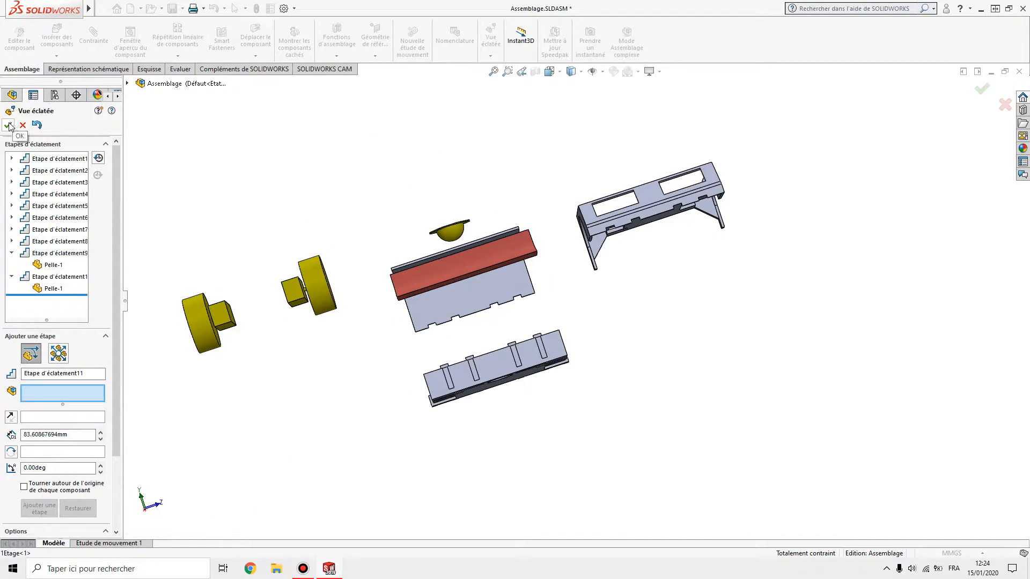
{"action": "left_click", "coordinate": [8, 125]}
Open the motion study Etude de mouvement 1 and apply a preset view orientation to the exploded assembly.
{"action": "left_click", "coordinate": [124, 536]}
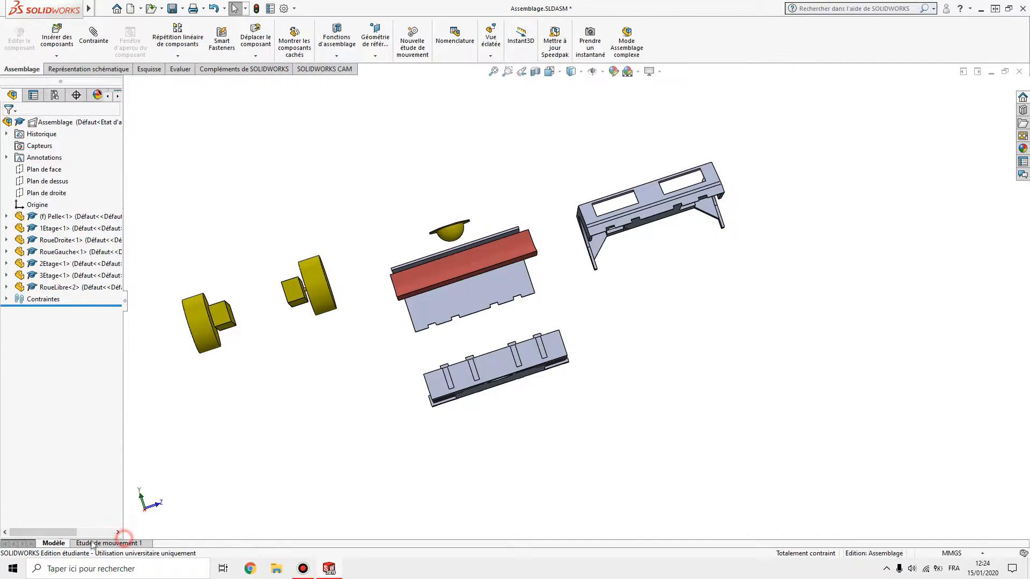
{"action": "left_click", "coordinate": [123, 543]}
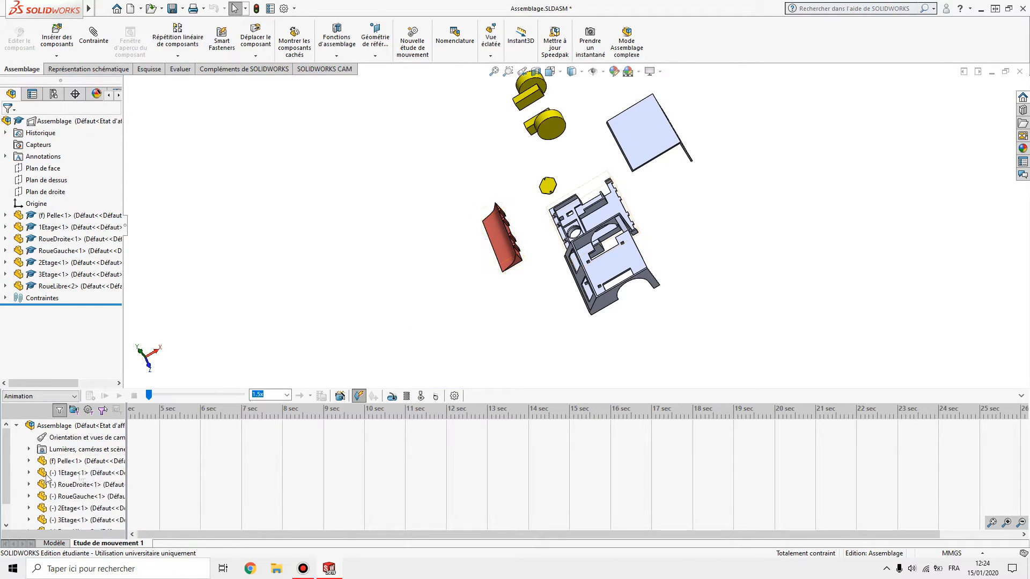
{"action": "middle_click_drag", "start_coordinate": [540, 357], "coordinate": [508, 404]}
{"action": "middle_click_drag", "start_coordinate": [589, 379], "coordinate": [600, 221]}
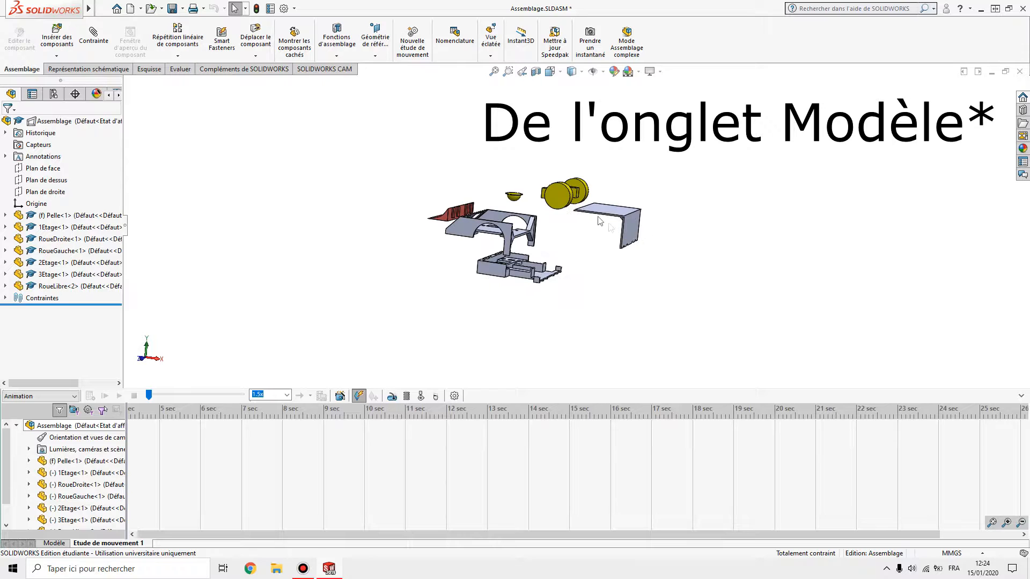
{"action": "left_click", "coordinate": [560, 72]}
{"action": "left_click", "coordinate": [560, 72]}
{"action": "left_click", "coordinate": [560, 72]}
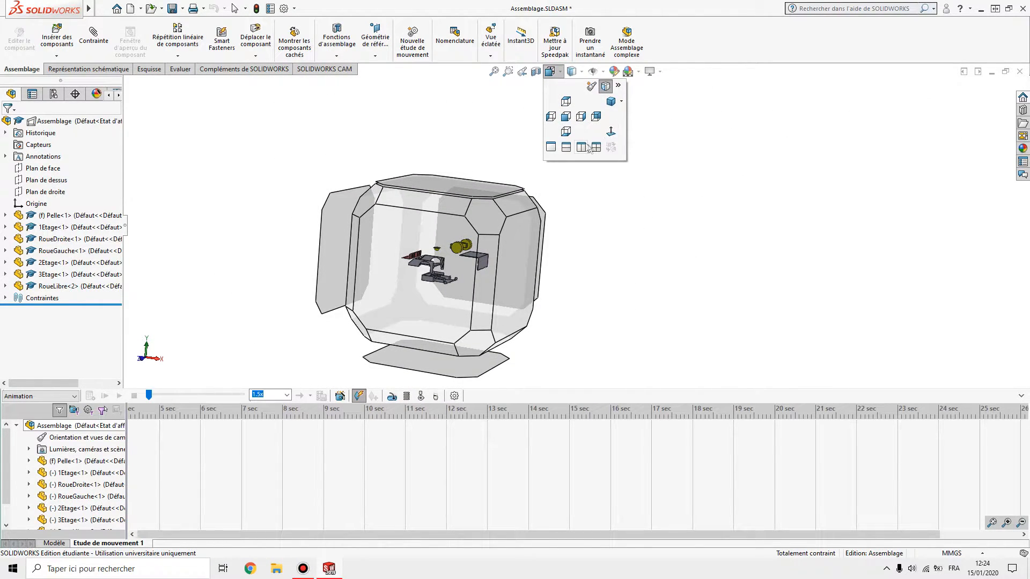
{"action": "left_click", "coordinate": [611, 102]}
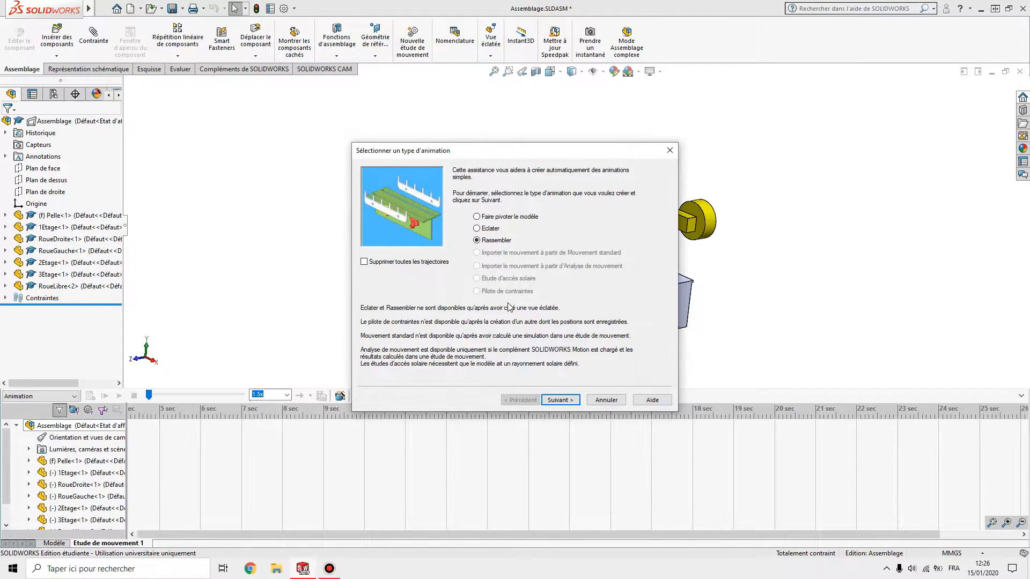
Generate a Rassembler animation with a duration of 10 seconds and a start delay of 0.
{"action": "left_click", "coordinate": [482, 229]}
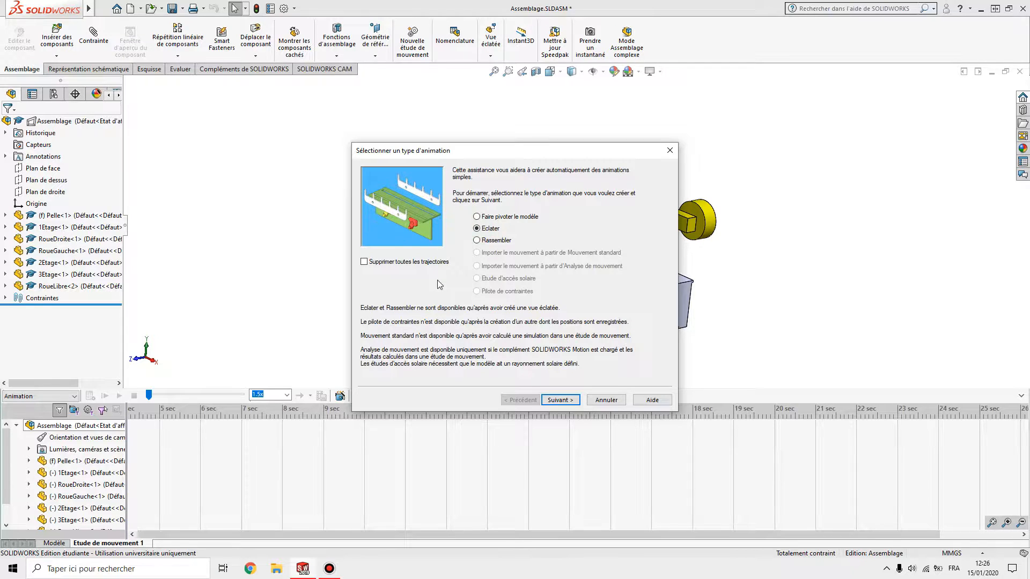
{"action": "left_click", "coordinate": [476, 240]}
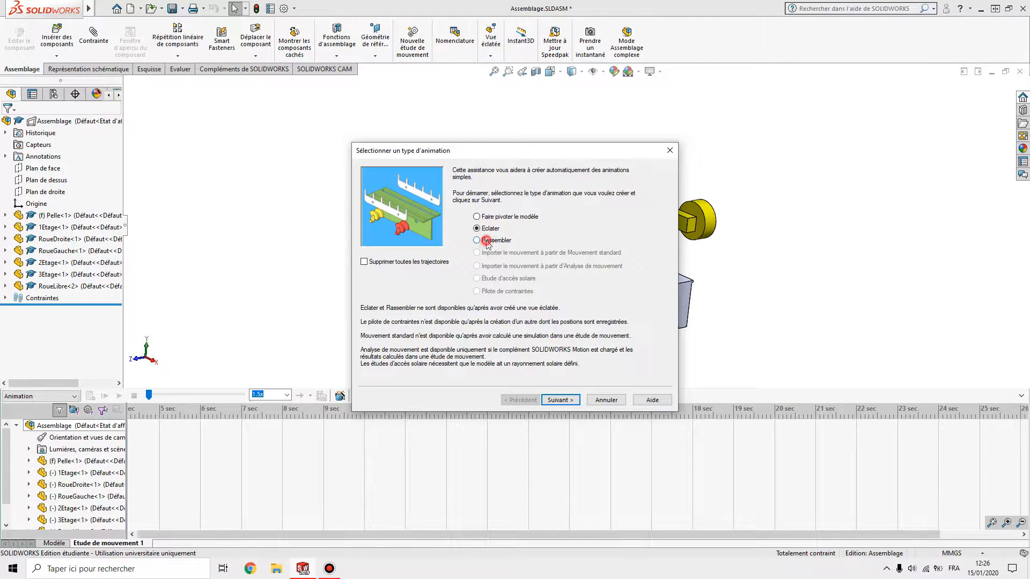
{"action": "left_click", "coordinate": [567, 400]}
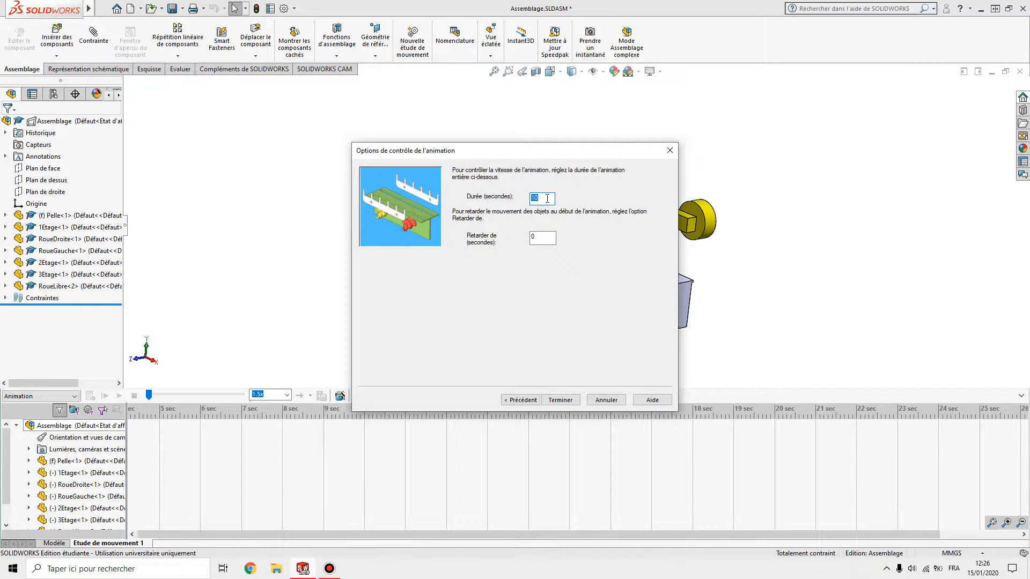
{"action": "left_click", "coordinate": [560, 400]}
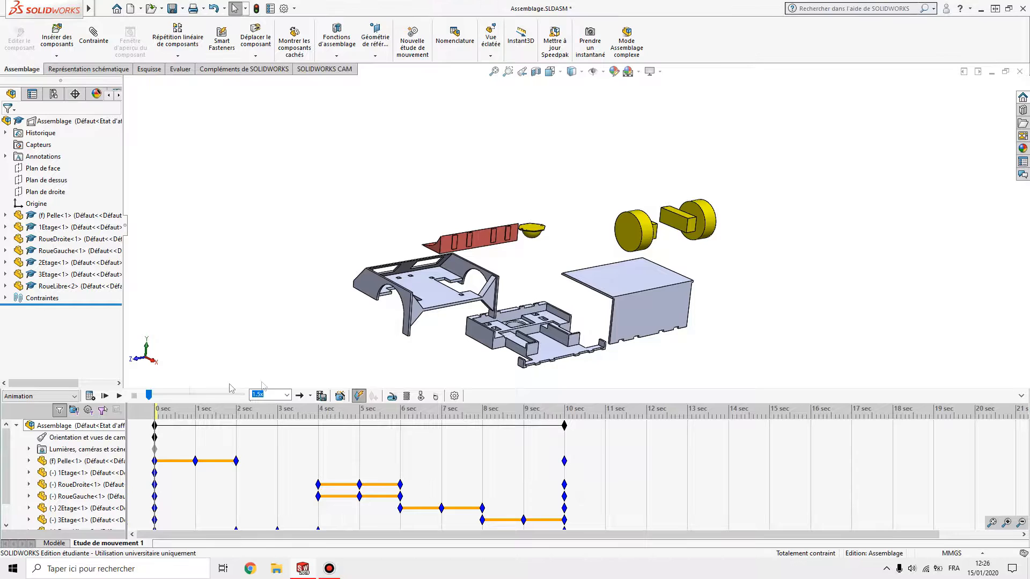
Play the reassembly animation and examine the closed vehicle from behind.
{"action": "left_click", "coordinate": [120, 396]}
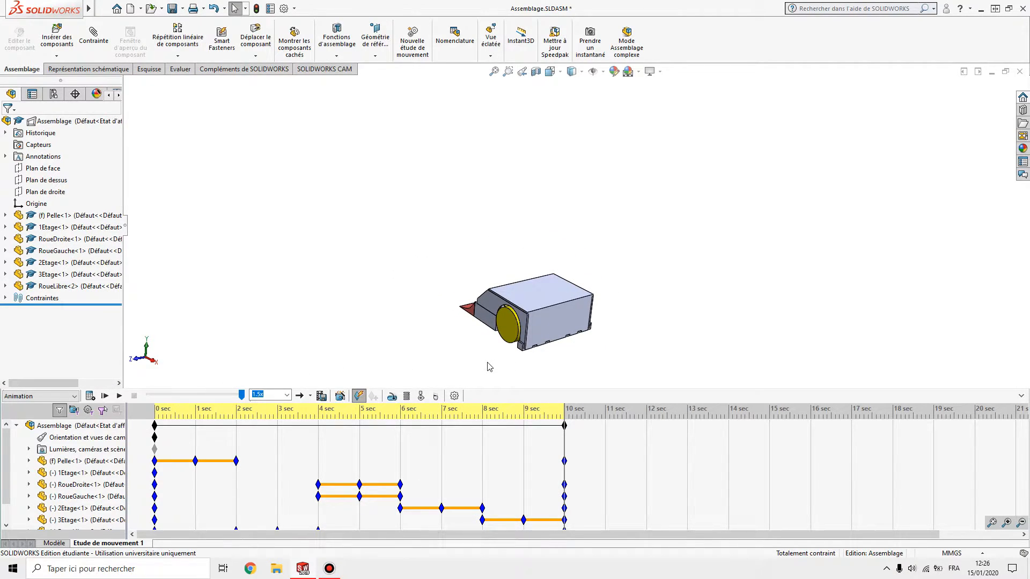
{"action": "middle_click_drag", "start_coordinate": [564, 343], "coordinate": [567, 311]}
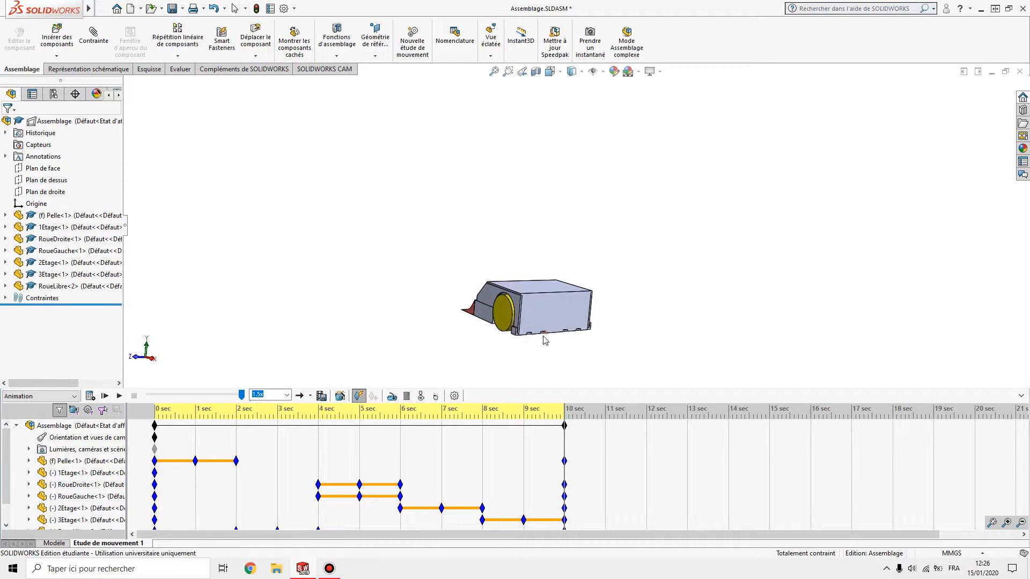
{"action": "scroll", "coordinate": [538, 329], "scroll_direction": "down", "scroll_amount": 4}
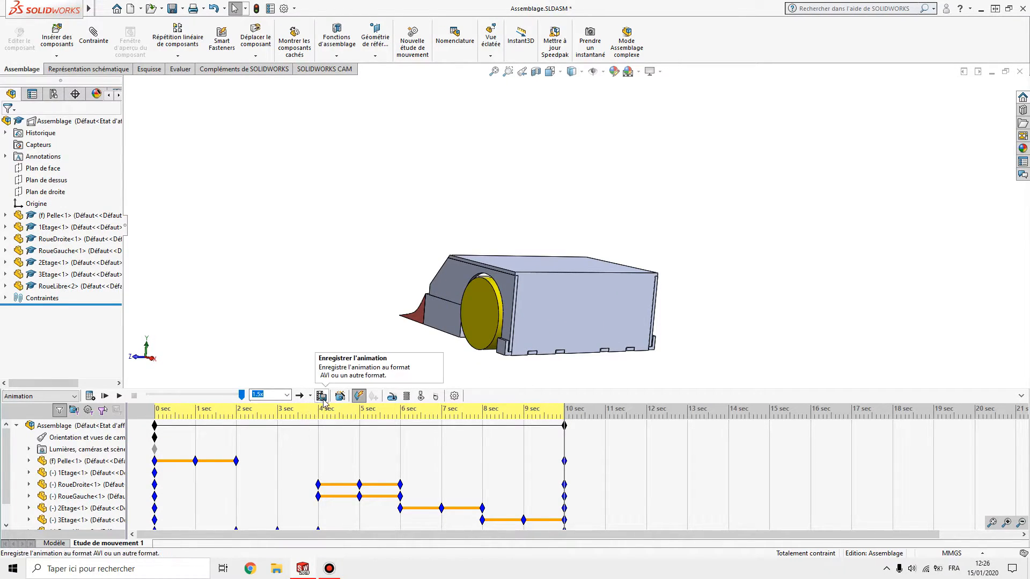
Add a model rotation of 0.2 turns clockwise about the Y axis, running from 0 to 10 seconds, and play the animation.
{"action": "left_click", "coordinate": [339, 395]}
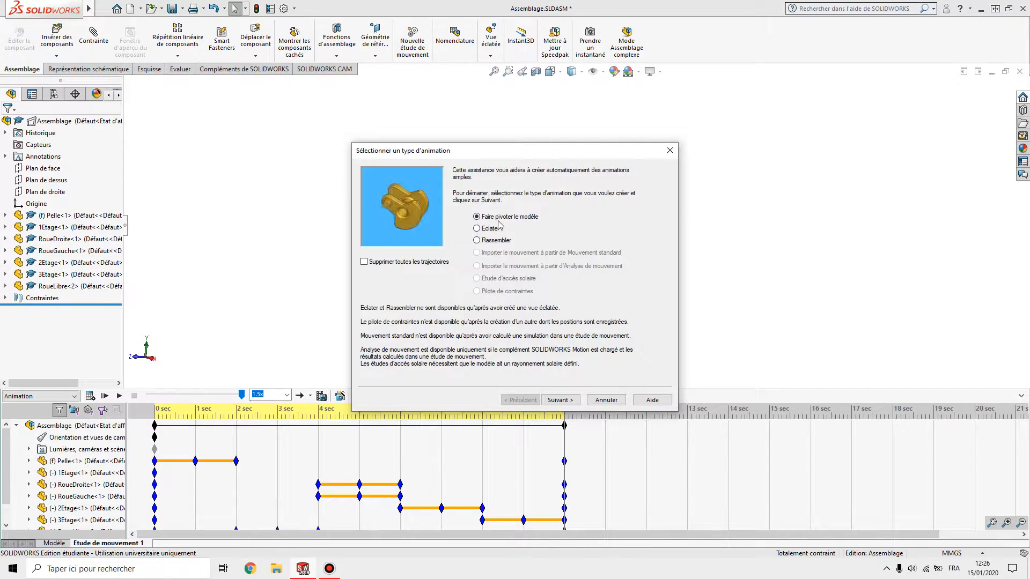
{"action": "left_click", "coordinate": [558, 400]}
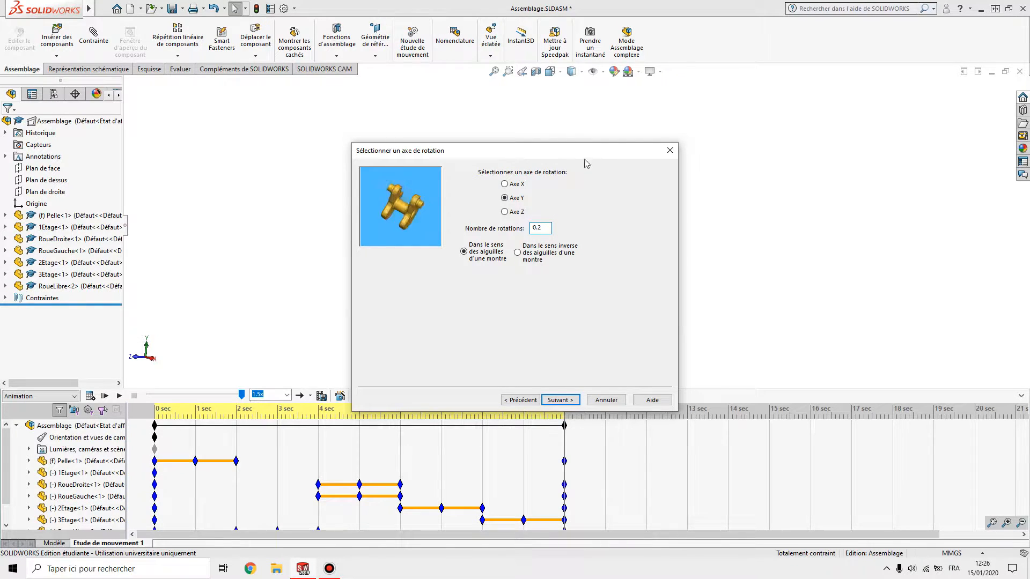
{"action": "left_click", "coordinate": [568, 399]}
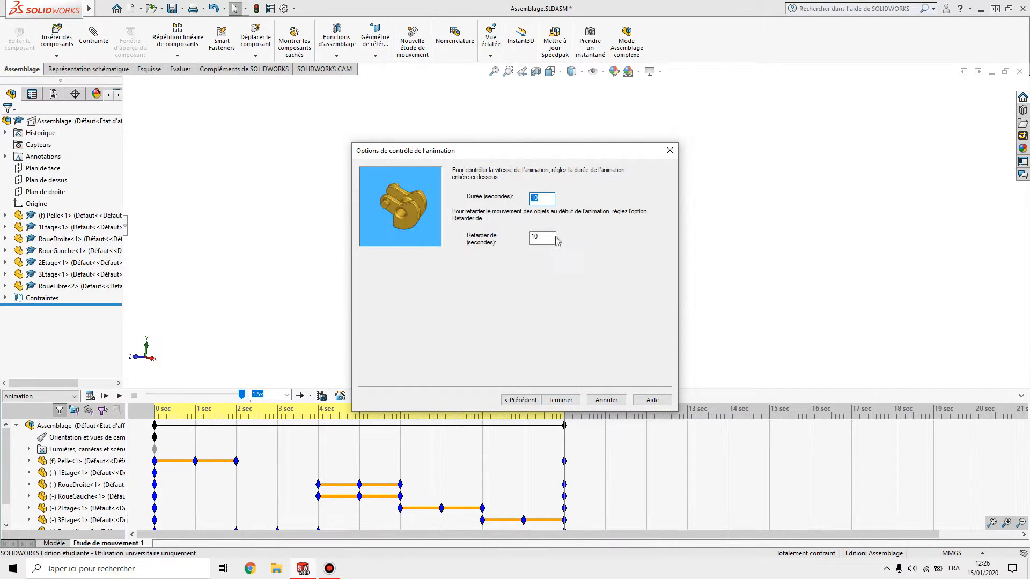
{"action": "left_click", "coordinate": [561, 399]}
{"action": "left_click", "coordinate": [529, 307]}
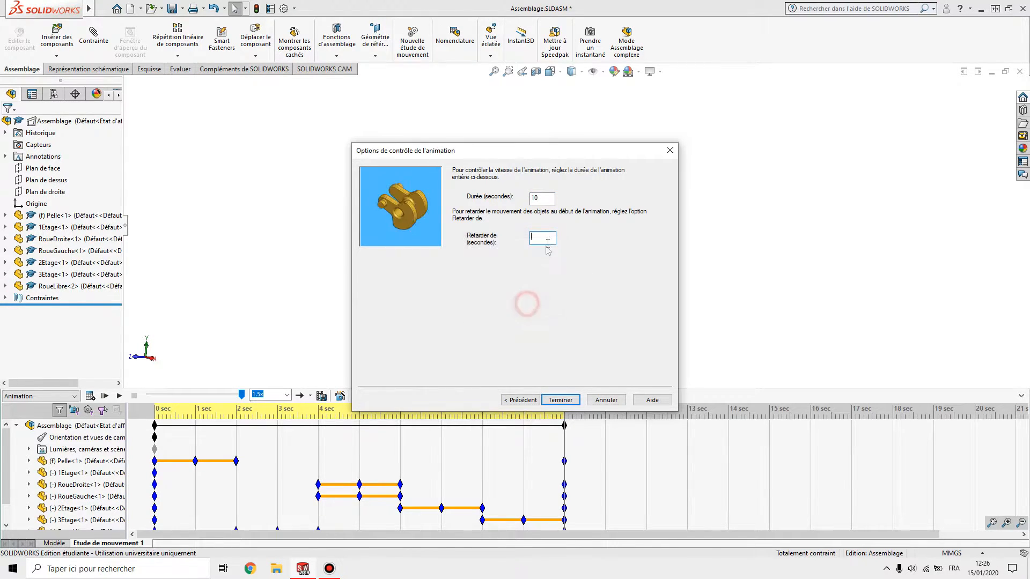
{"action": "left_click", "coordinate": [558, 402]}
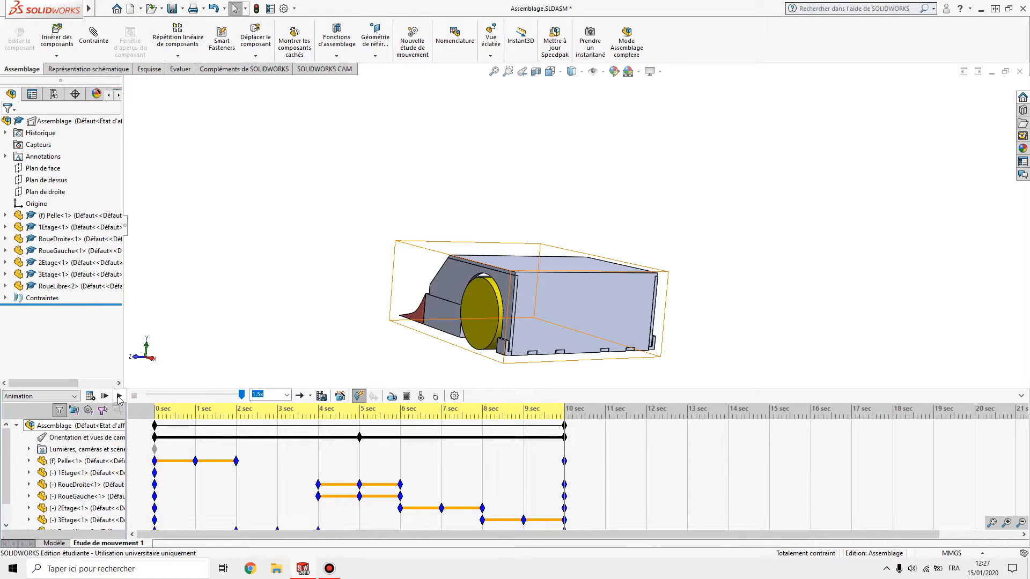
{"action": "left_click", "coordinate": [119, 396]}
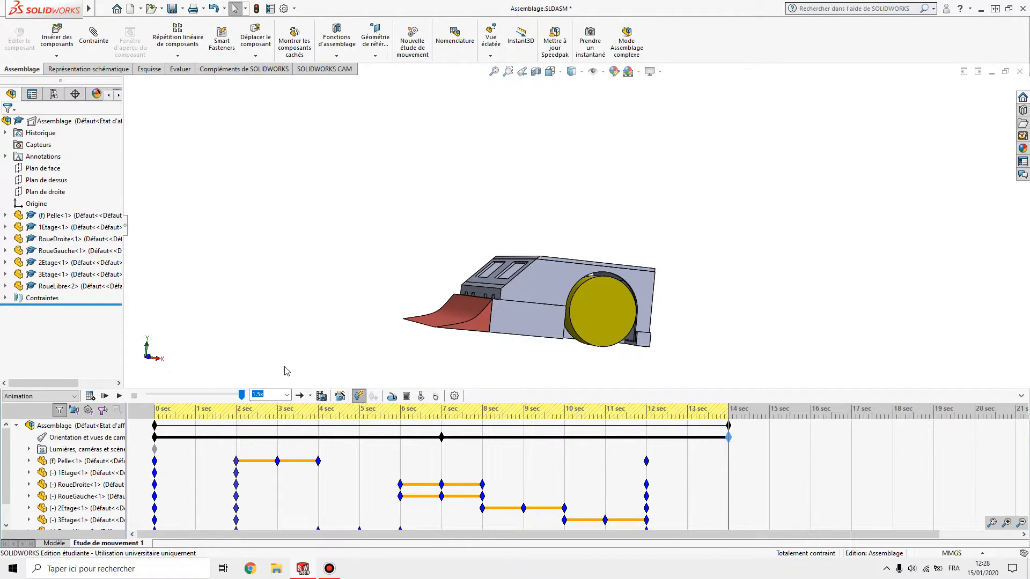
Set up the animation export as the MP4 video Assemblage.mp4 with 16:9 proportions at 1920 × 1080.
{"action": "left_click", "coordinate": [321, 397]}
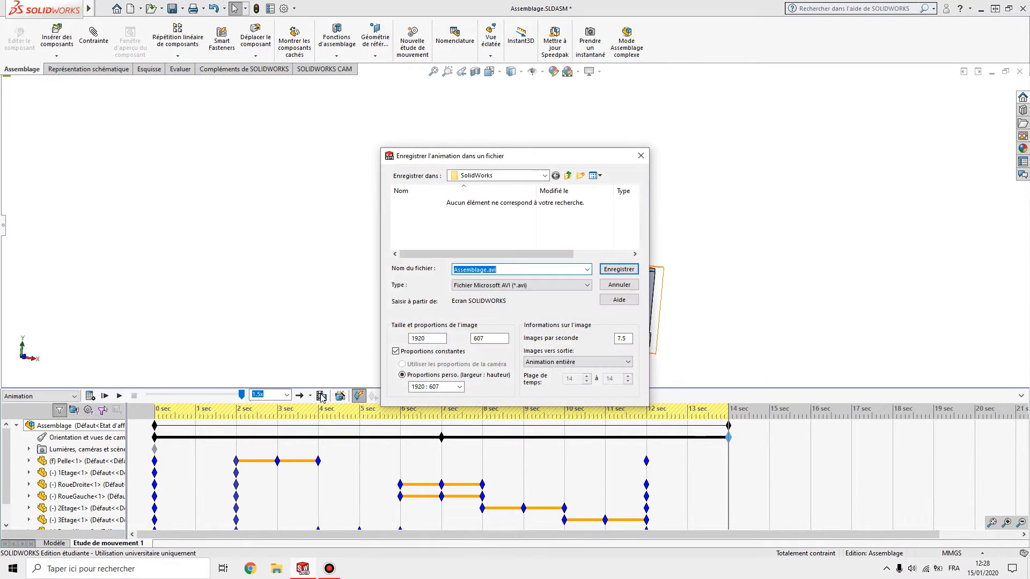
{"action": "left_click", "coordinate": [525, 284]}
{"action": "left_click", "coordinate": [504, 321]}
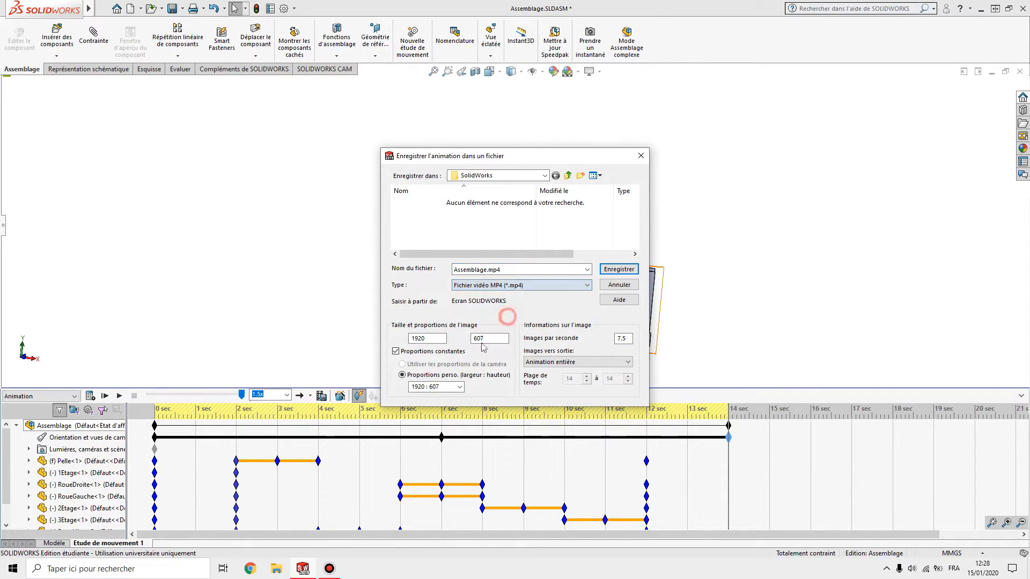
{"action": "left_click", "coordinate": [423, 388]}
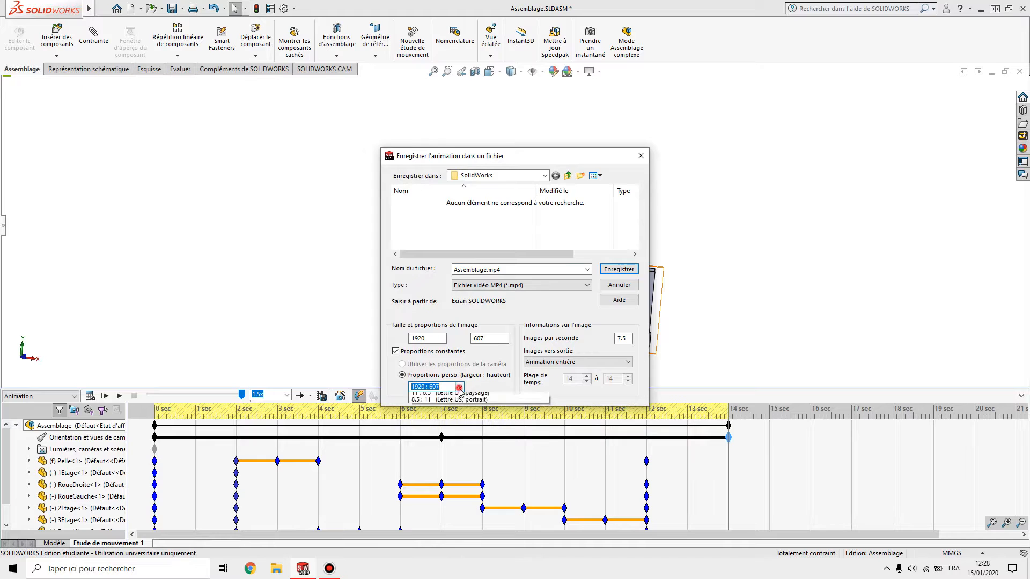
{"action": "left_click", "coordinate": [460, 418]}
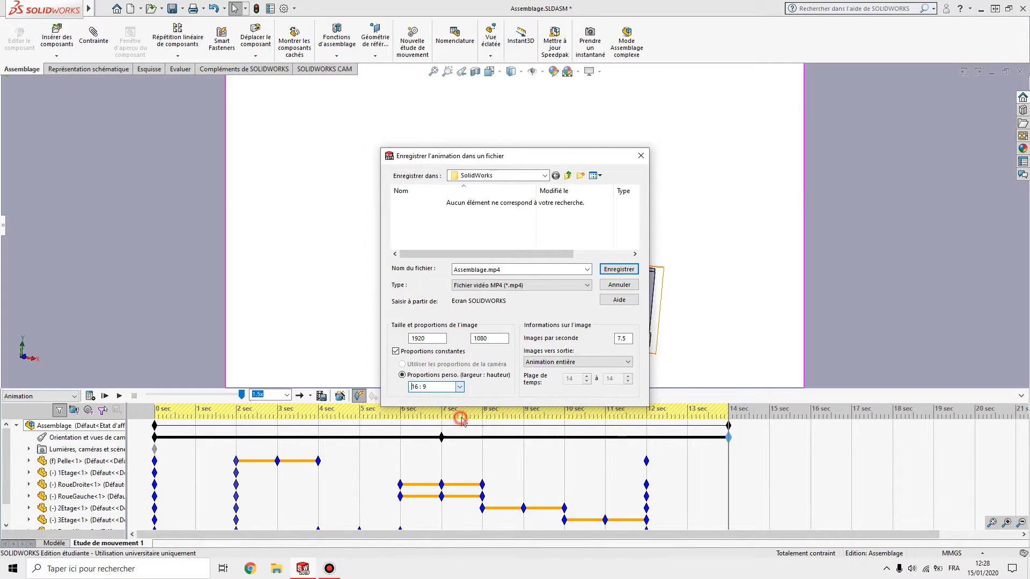
Save the entire animation at 60 frames per second, recalculating the motion study before recording.
{"action": "left_click", "coordinate": [633, 341]}
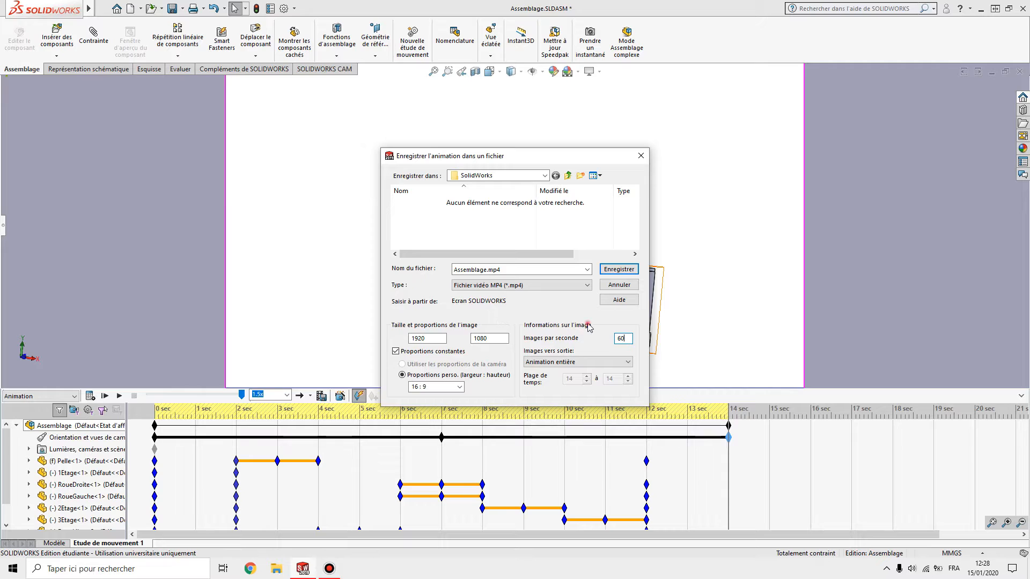
{"action": "left_click", "coordinate": [574, 362]}
{"action": "left_click", "coordinate": [574, 363]}
{"action": "left_click", "coordinate": [608, 271]}
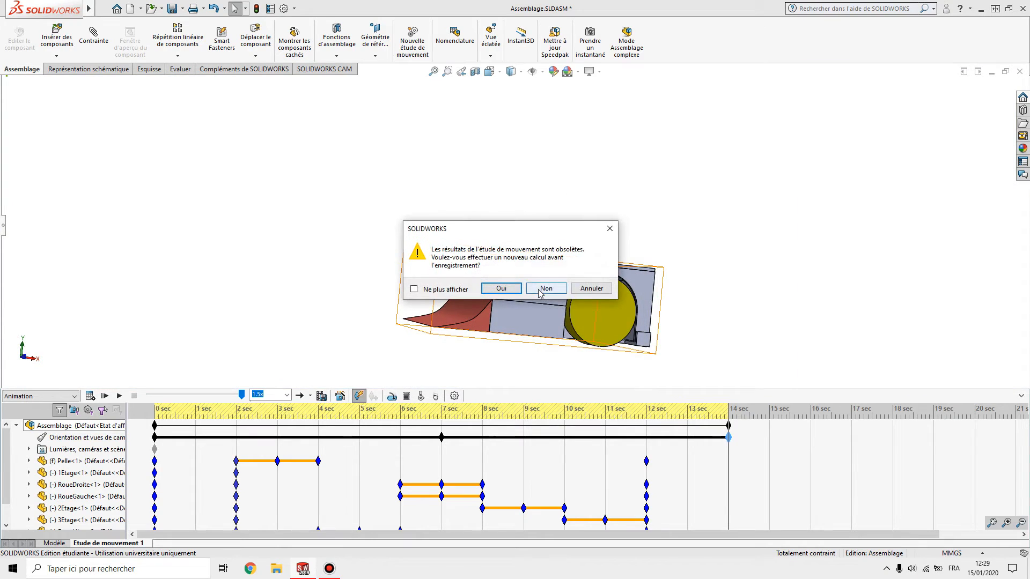
{"action": "left_click", "coordinate": [509, 289]}
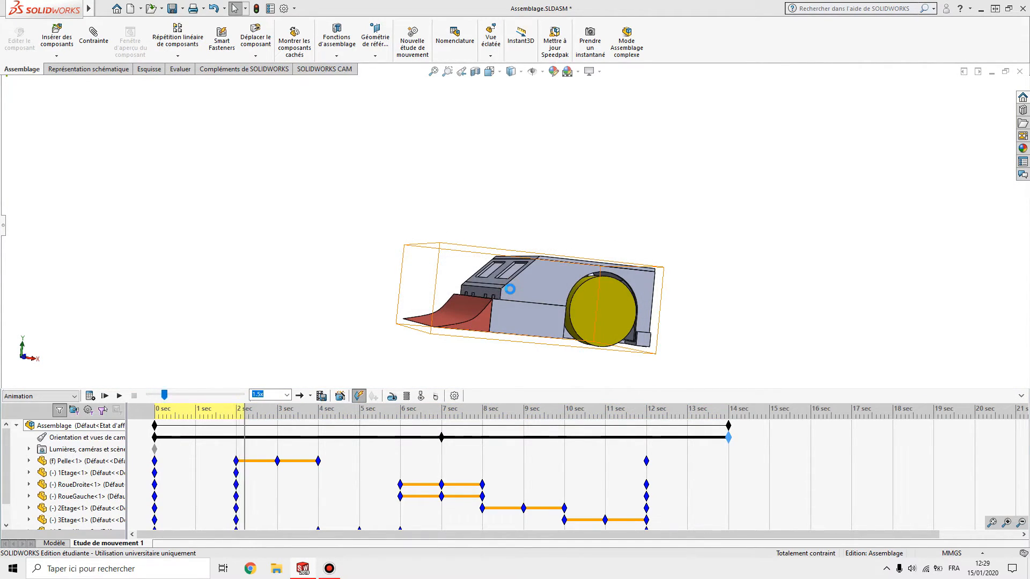